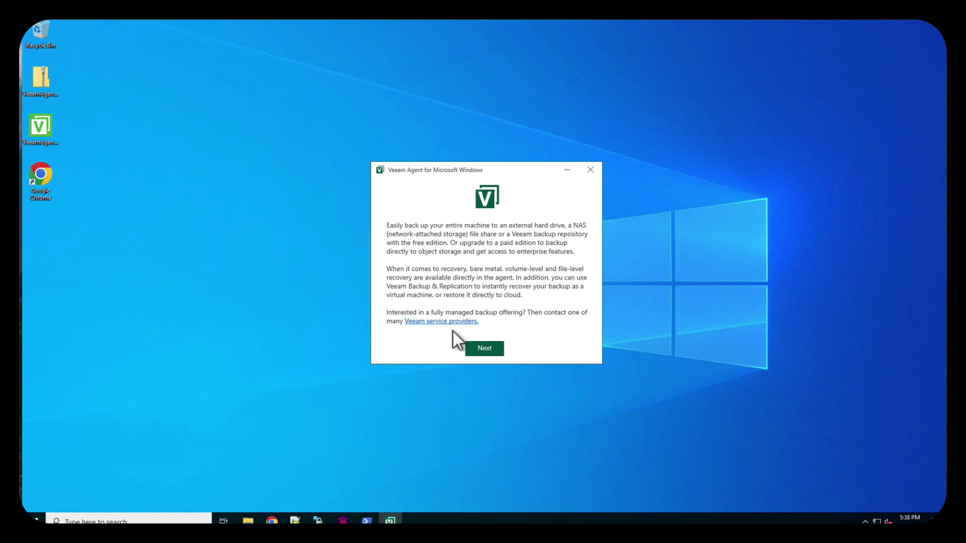
Accept the license terms, install Veeam Agent, and dismiss the recovery media notification
{"action": "left_click", "coordinate": [484, 347]}
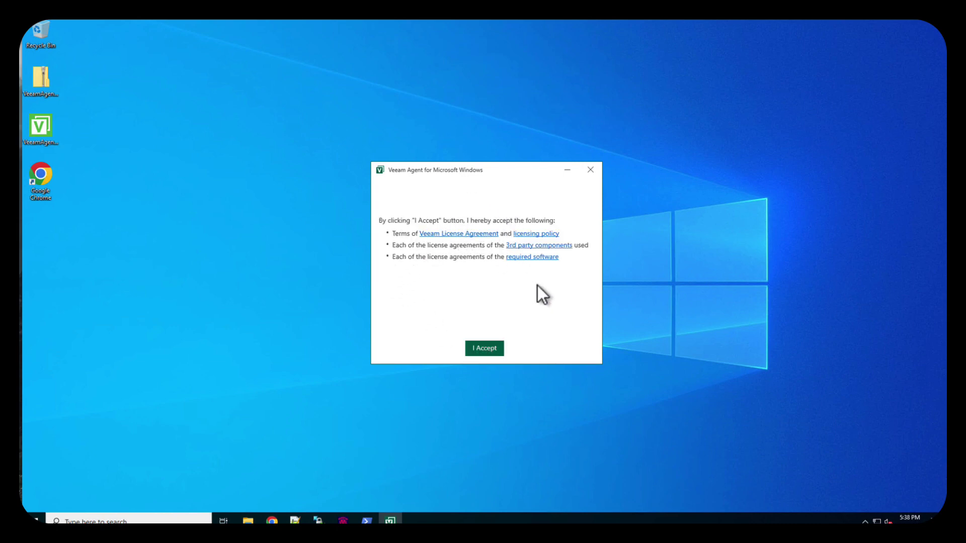
{"action": "left_click", "coordinate": [484, 348]}
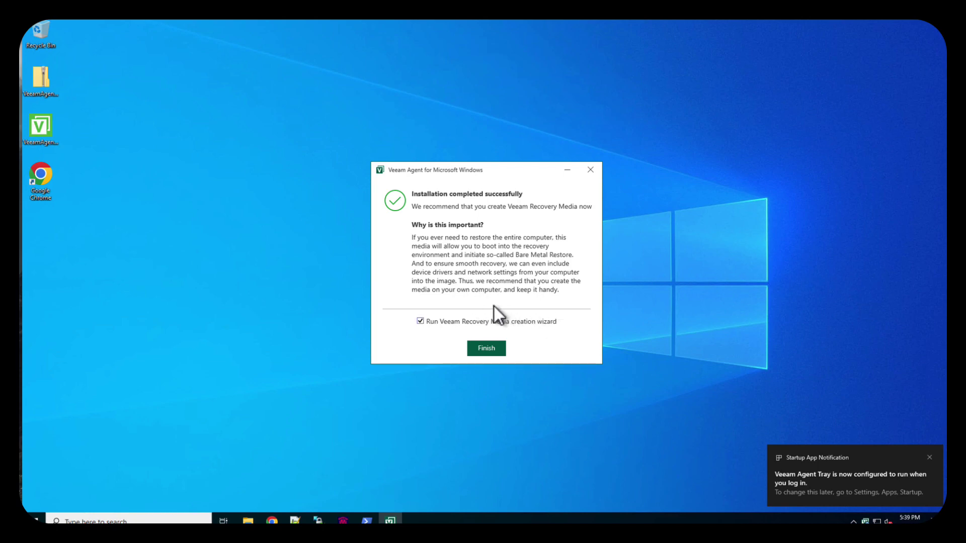
{"action": "left_click", "coordinate": [929, 460]}
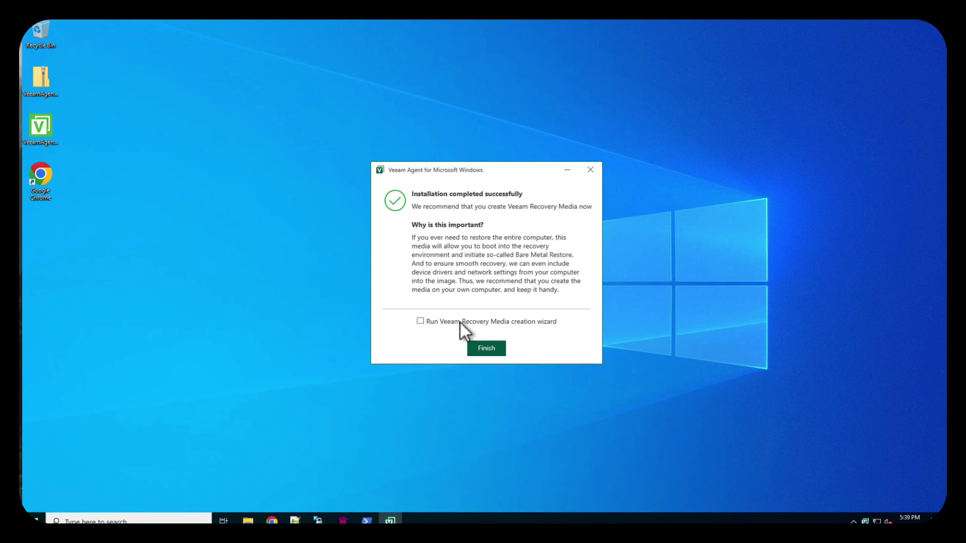
Close the finished installer and launch Configure Backup from the Veeam Start menu group
{"action": "left_click", "coordinate": [484, 348]}
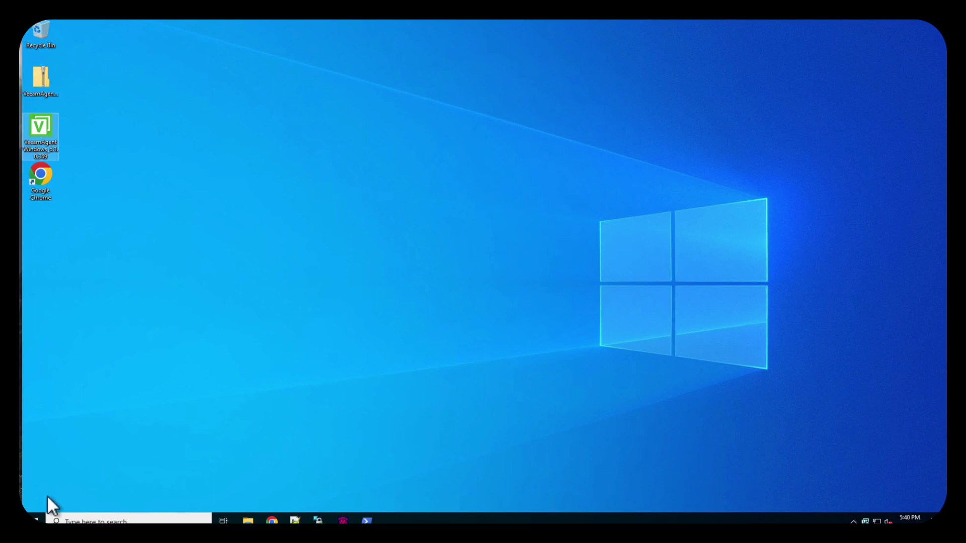
{"action": "left_click", "coordinate": [35, 518]}
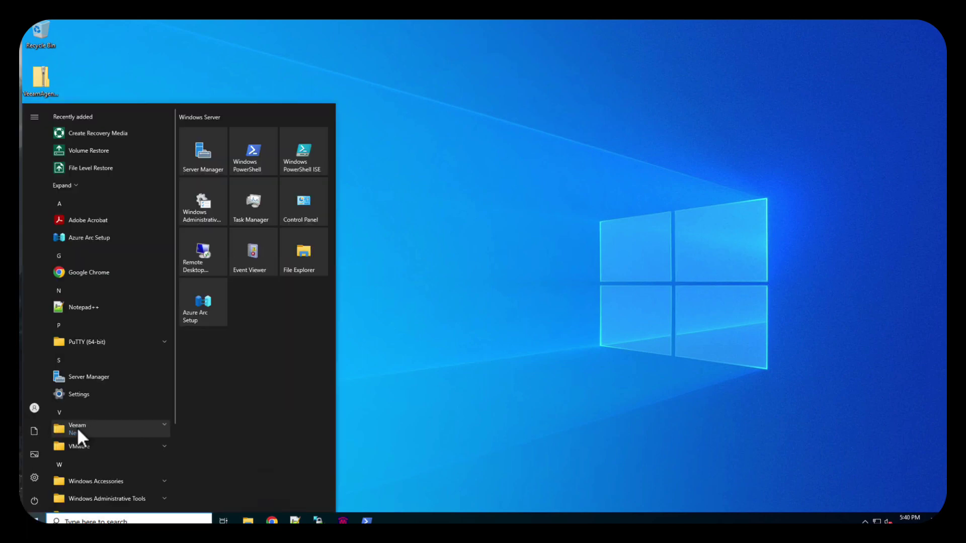
{"action": "left_click", "coordinate": [77, 427]}
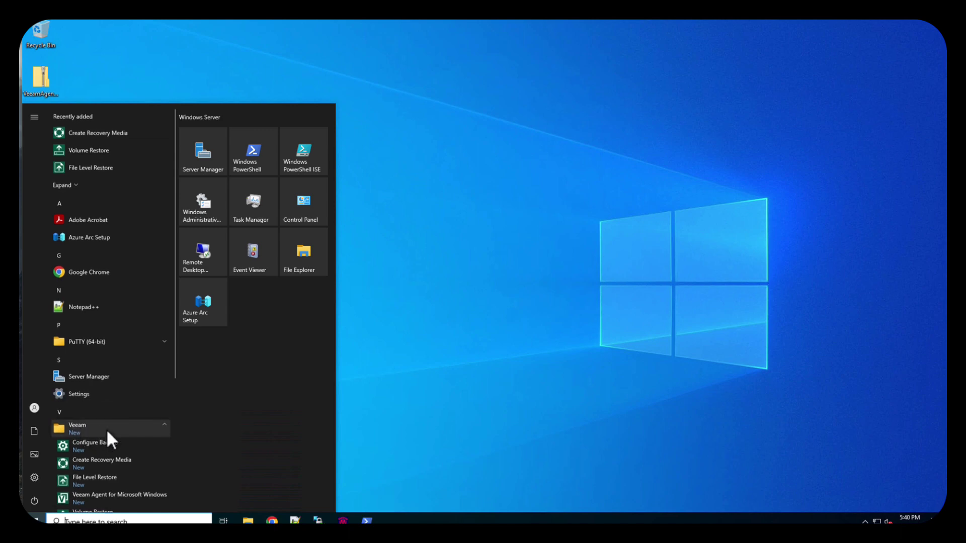
{"action": "scroll", "coordinate": [106, 430], "scroll_direction": "down", "scroll_amount": 1}
{"action": "scroll", "coordinate": [107, 429], "scroll_direction": "down", "scroll_amount": 1}
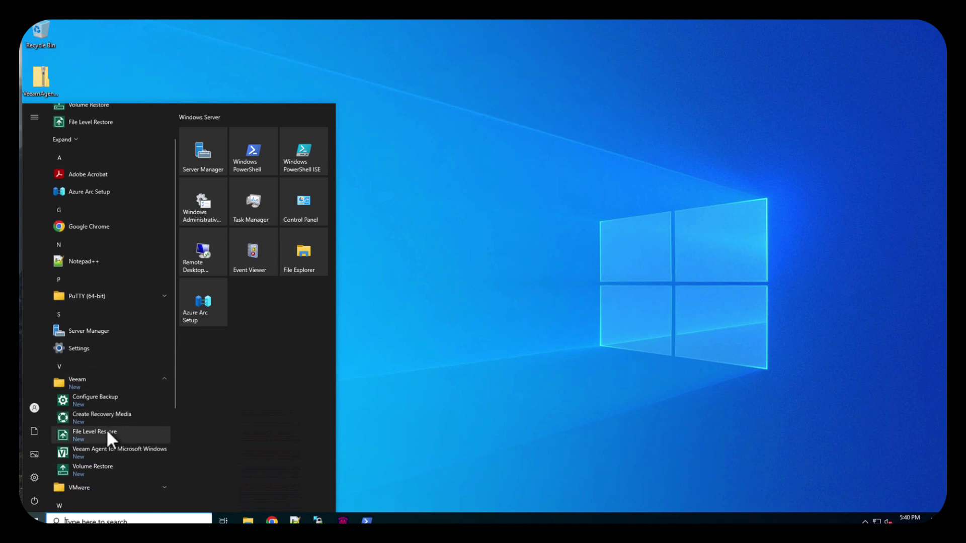
{"action": "left_click", "coordinate": [99, 400]}
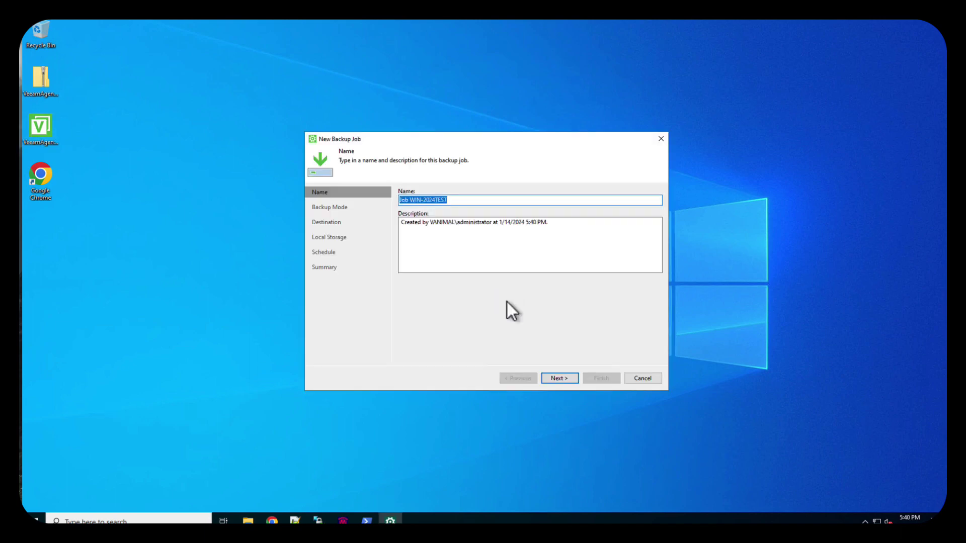
Name the new backup job WIN-TEST-01 and continue to the backup mode page
{"action": "left_click", "coordinate": [466, 201]}
{"action": "left_click", "coordinate": [382, 194]}
{"action": "type", "text": "WIN-TEST-01"}
{"action": "left_click", "coordinate": [554, 378]}
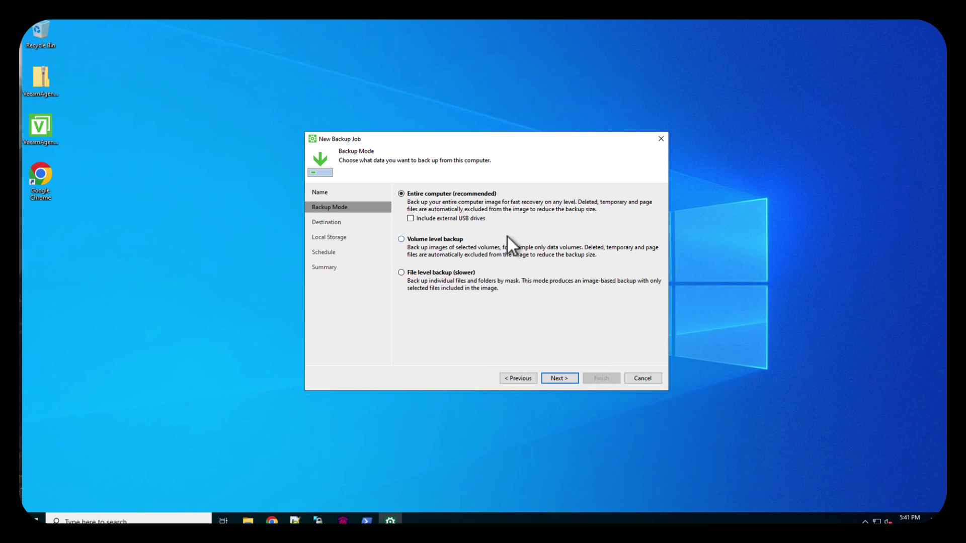
Keep Entire computer mode, choose a Veeam backup repository destination, and enter server 192.168.68.20
{"action": "left_click", "coordinate": [556, 379]}
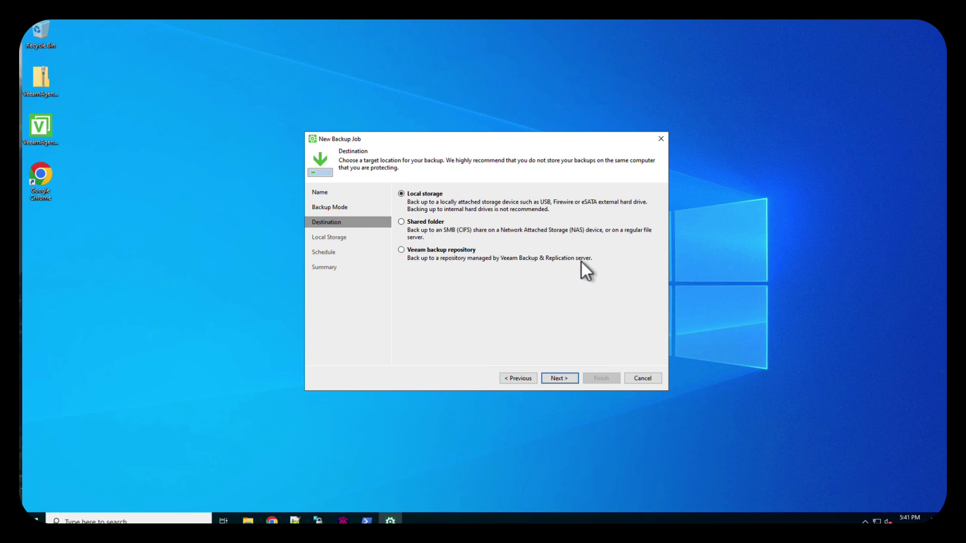
{"action": "left_click", "coordinate": [402, 250]}
{"action": "left_click", "coordinate": [559, 378]}
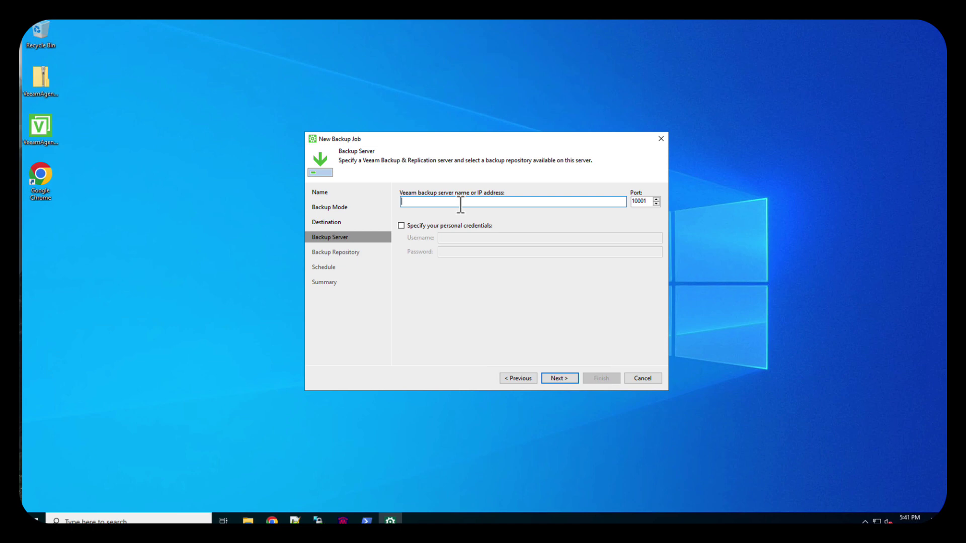
{"action": "type", "text": "192.168.68.20"}
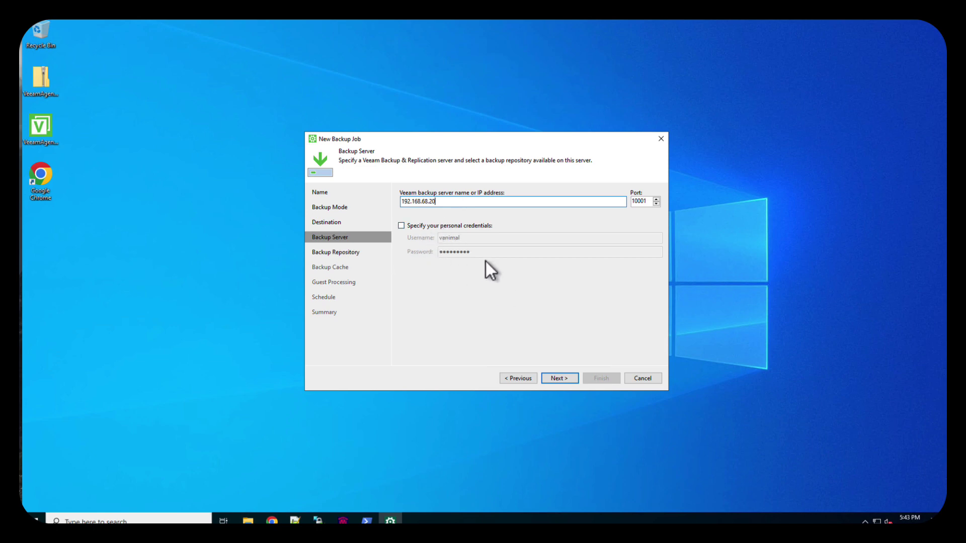
Select Default Backup Repository as the job's storage target
{"action": "left_click", "coordinate": [559, 378]}
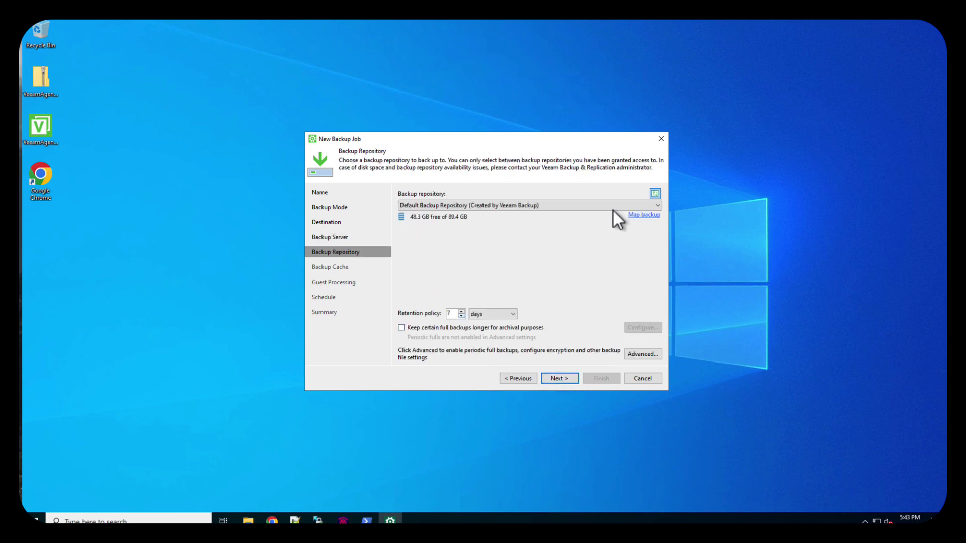
{"action": "left_click", "coordinate": [657, 206]}
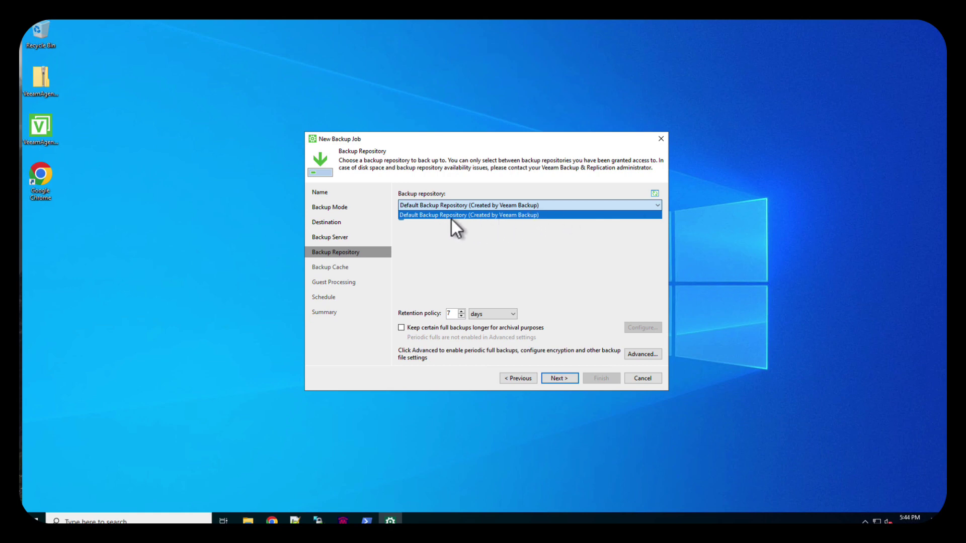
{"action": "left_click", "coordinate": [550, 205]}
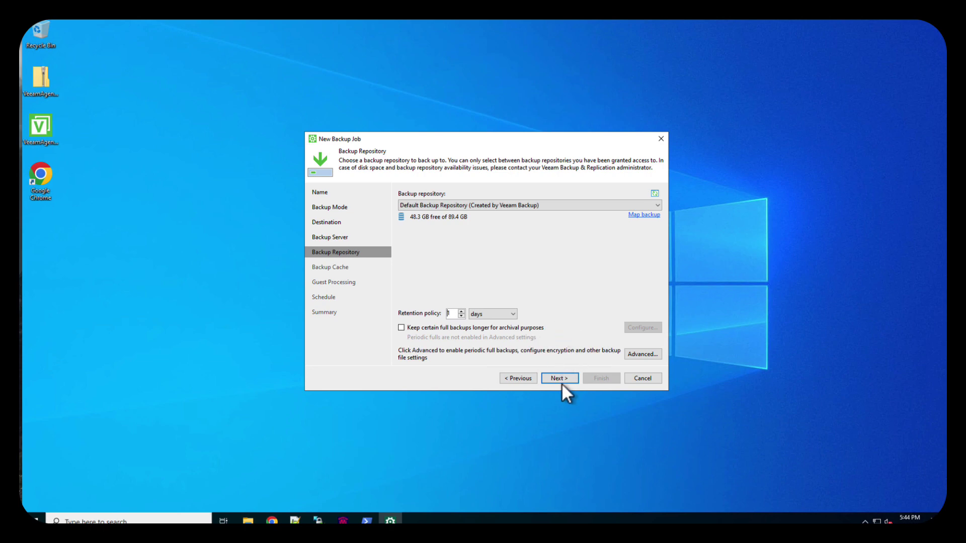
Review the Advanced Settings maintenance and storage tabs, keeping Optimal compression and 1MB optimisation
{"action": "left_click", "coordinate": [650, 354]}
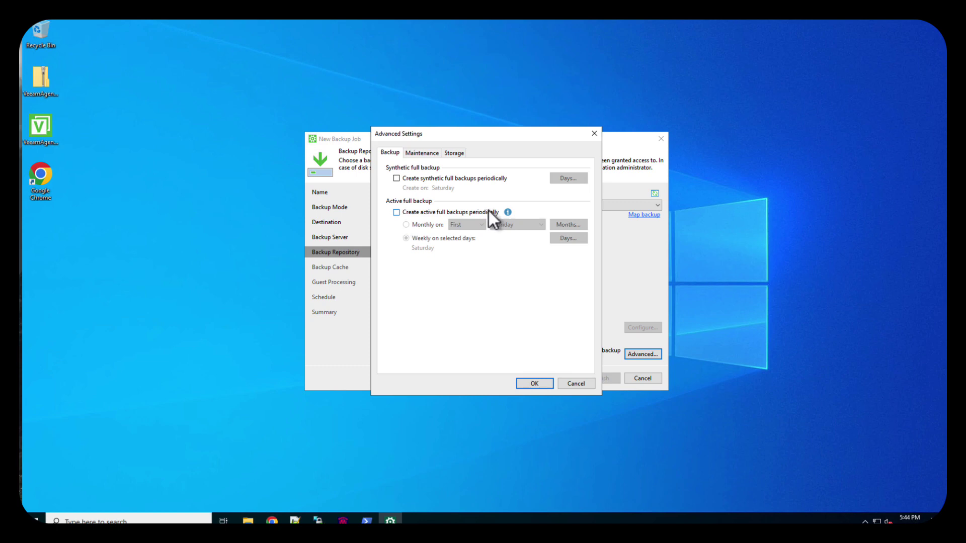
{"action": "left_click", "coordinate": [427, 156]}
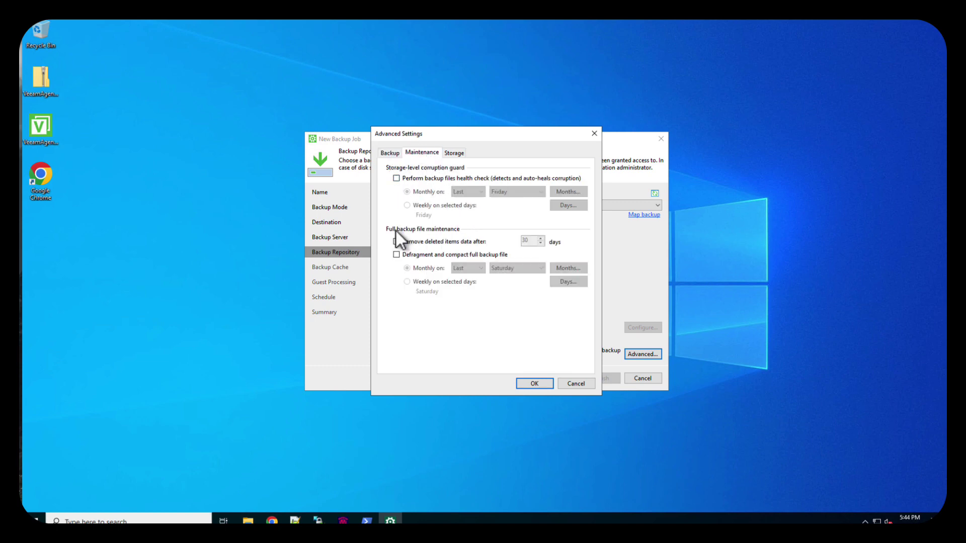
{"action": "left_click", "coordinate": [454, 156]}
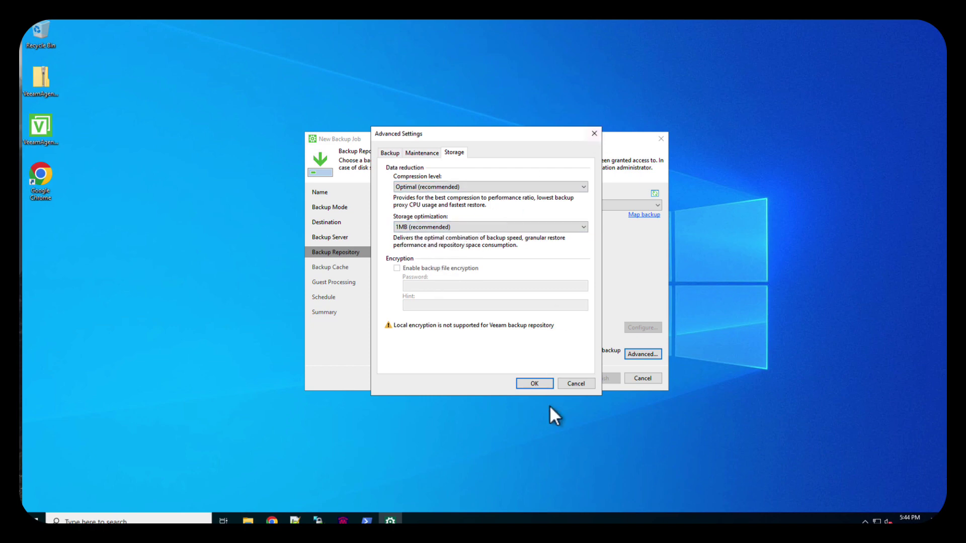
{"action": "left_click", "coordinate": [573, 384]}
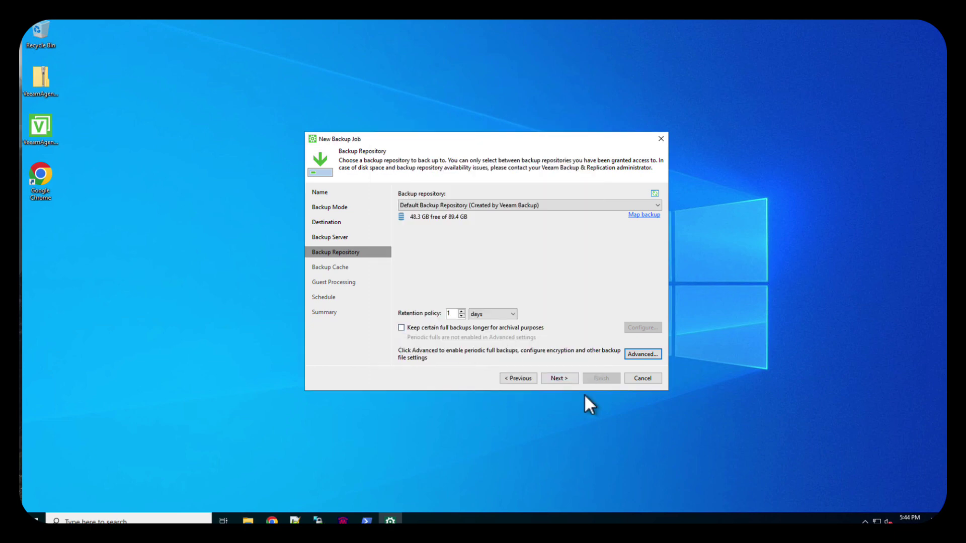
Skip backup cache and guest processing, disable automatic scheduling, and apply the WIN-TEST-01 job
{"action": "left_click", "coordinate": [559, 379]}
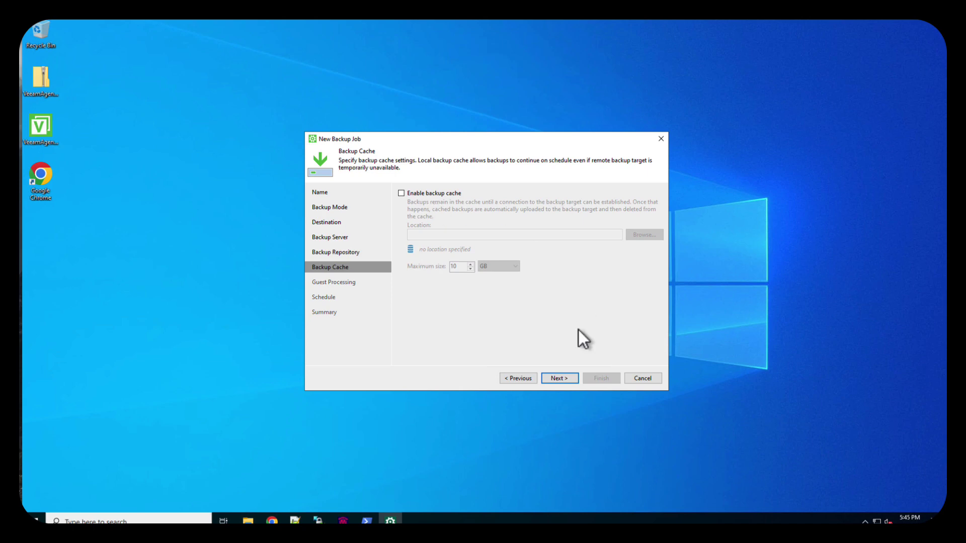
{"action": "left_click", "coordinate": [561, 378]}
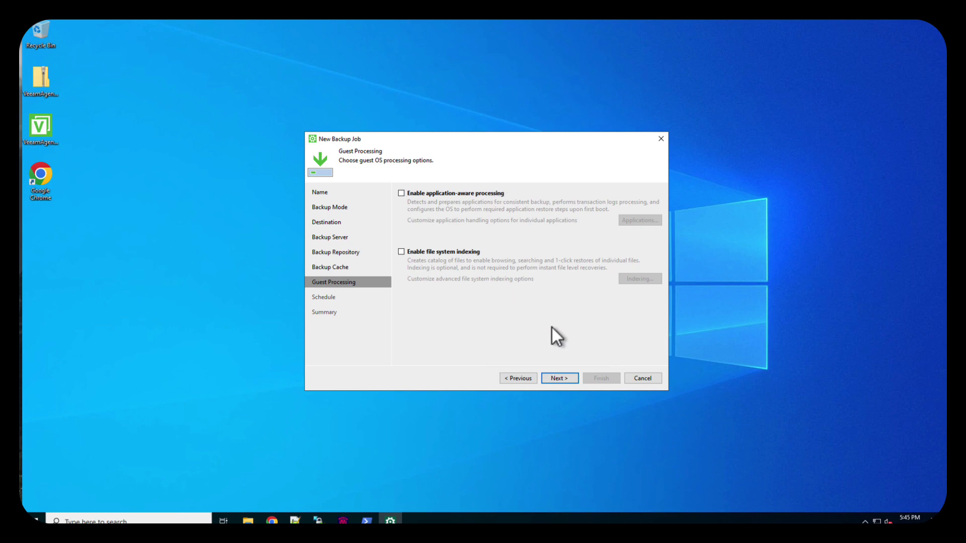
{"action": "left_click", "coordinate": [560, 379]}
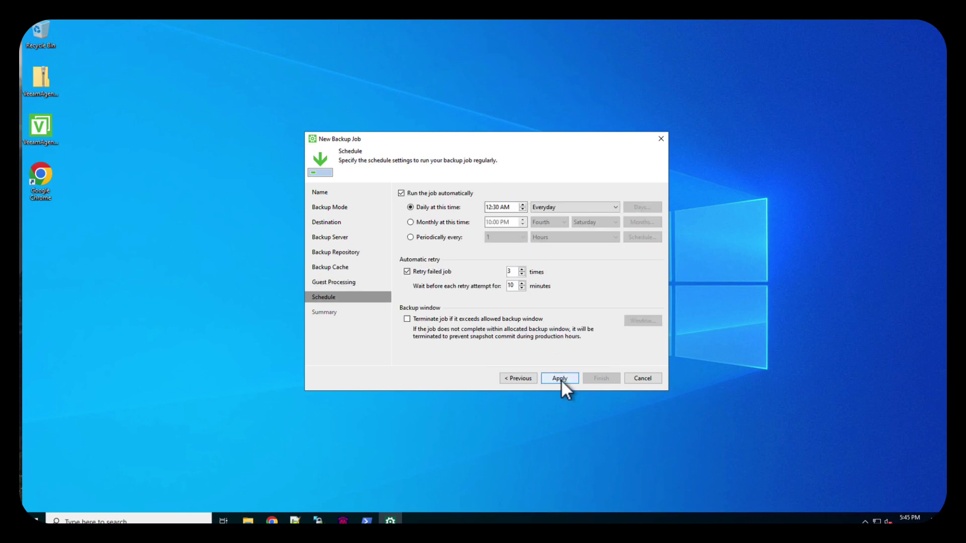
{"action": "left_click", "coordinate": [401, 193]}
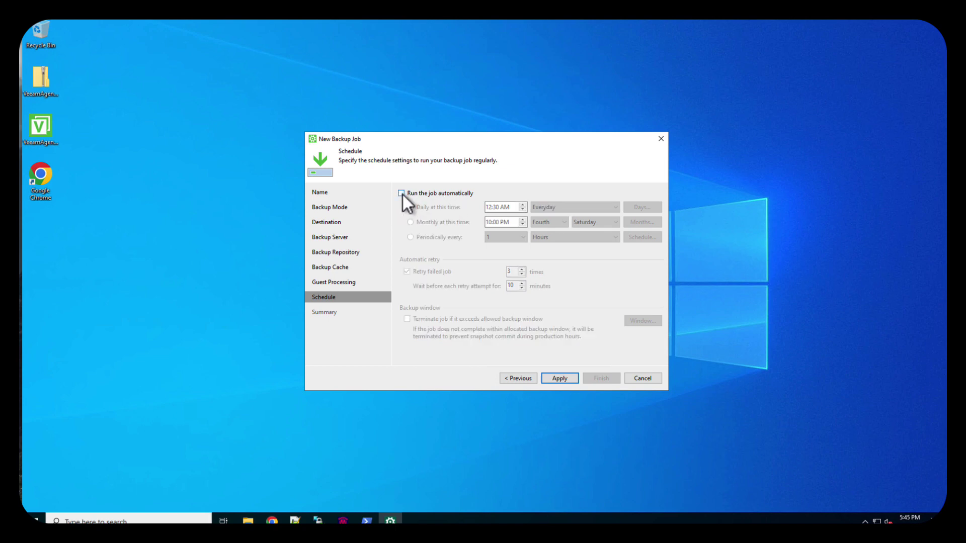
{"action": "left_click", "coordinate": [560, 381]}
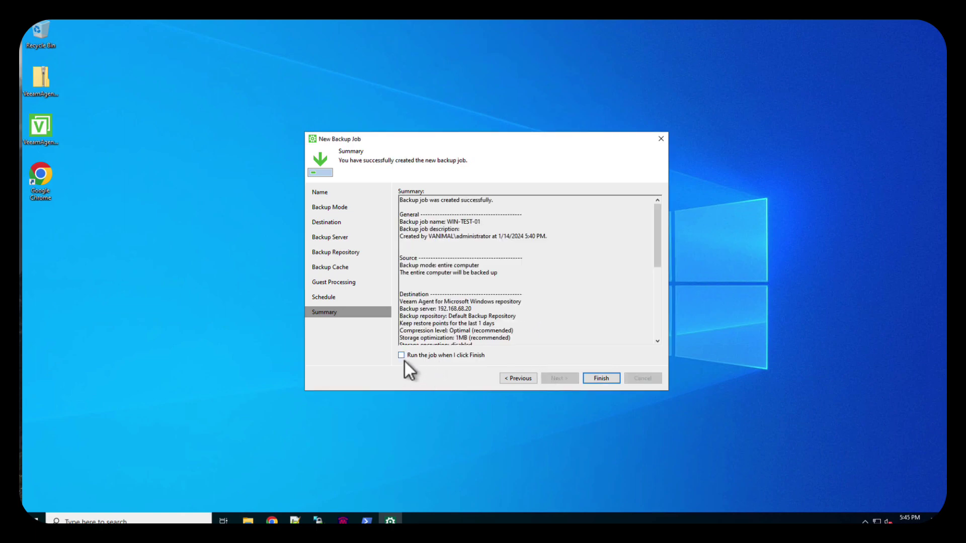
Enable 'Run the job when I click Finish' and finish the wizard to start WIN-TEST-01
{"action": "left_click", "coordinate": [400, 355]}
{"action": "left_click", "coordinate": [601, 378]}
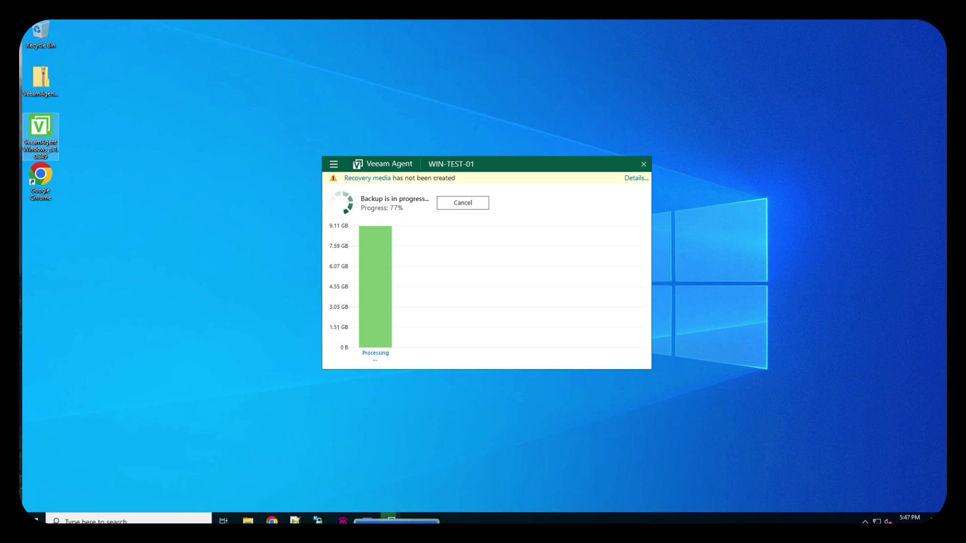
Open the Veeam 12 PC connection in Remote Desktop and continue past the certificate warning
{"action": "key", "text": "super+Tab"}
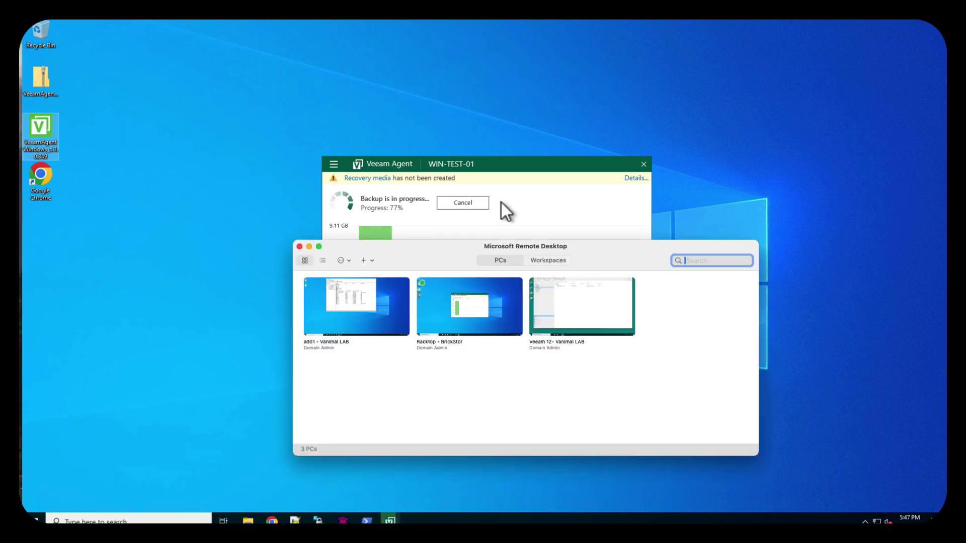
{"action": "double_click", "coordinate": [583, 305]}
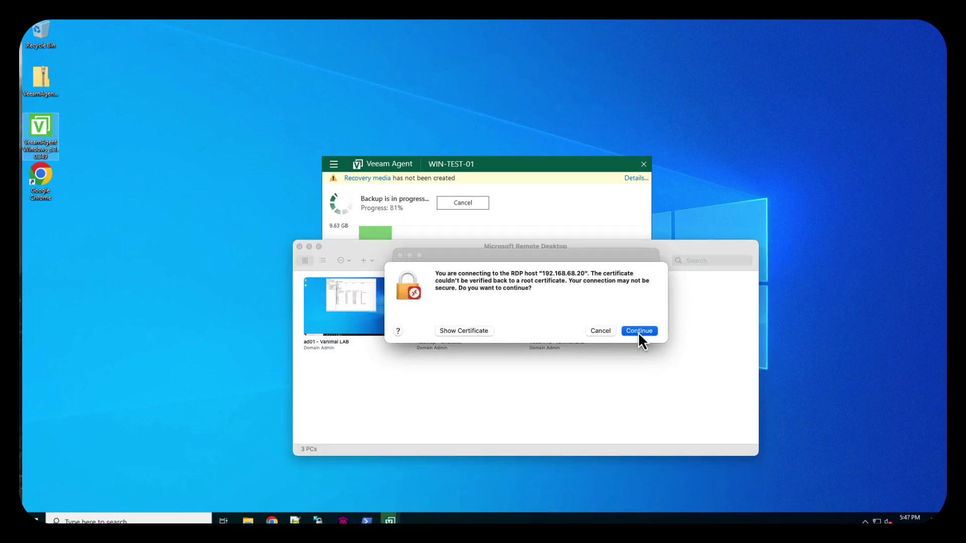
{"action": "left_click", "coordinate": [638, 331]}
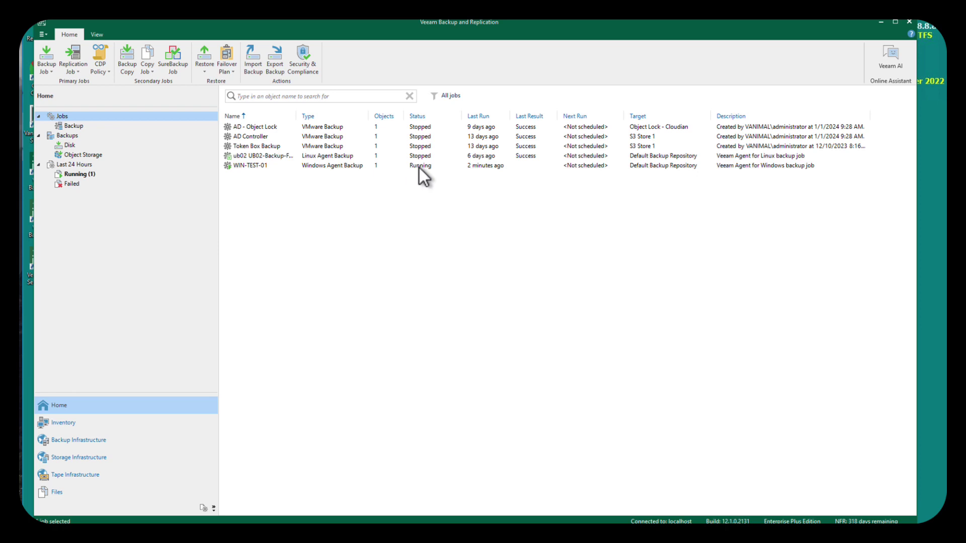
Filter to running sessions, check WIN-TEST-01's progress details, then return to the Jobs list
{"action": "left_click", "coordinate": [76, 174]}
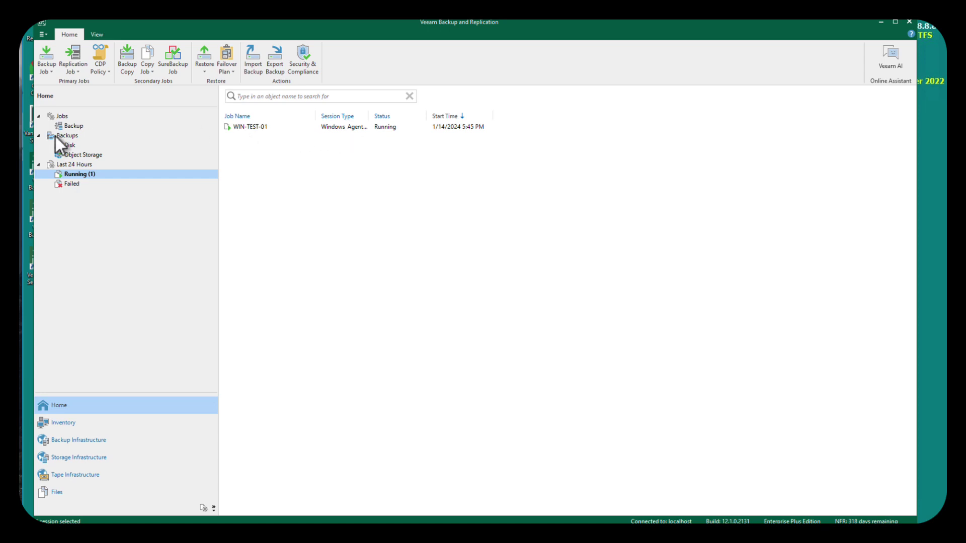
{"action": "double_click", "coordinate": [250, 127]}
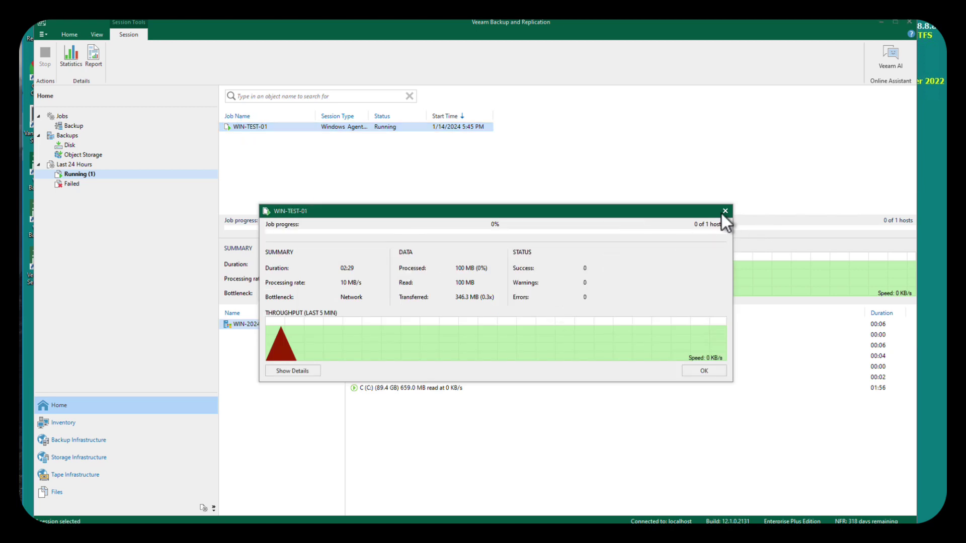
{"action": "left_click", "coordinate": [724, 212]}
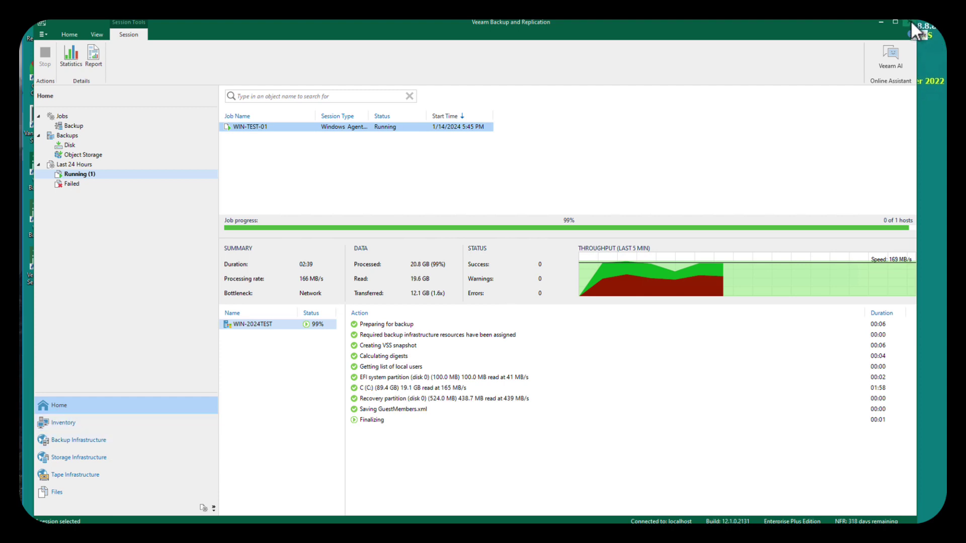
{"action": "left_click", "coordinate": [61, 116]}
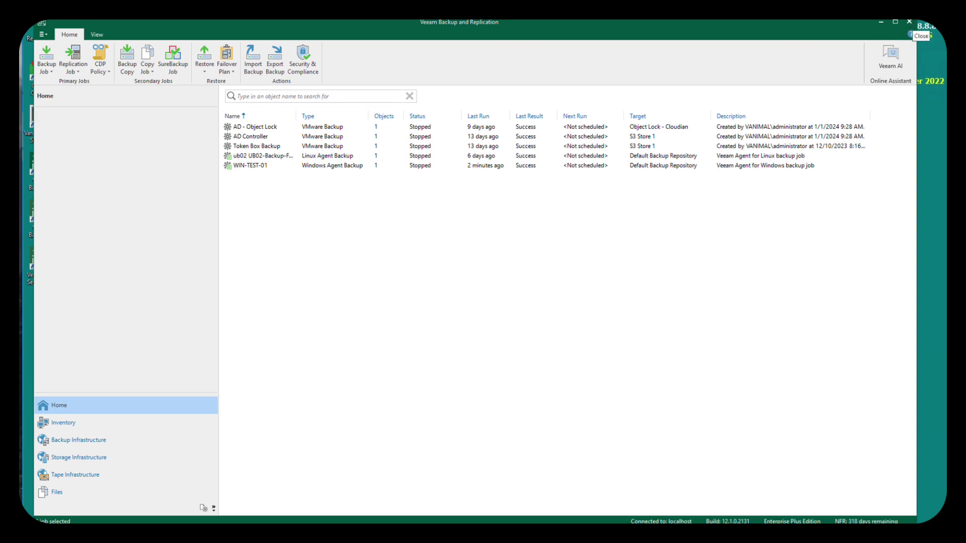
Disconnect the remote session via Win+X Shut down or sign out, then close Remote Desktop
{"action": "key", "text": "super+x"}
{"action": "mouse_move", "coordinate": [126, 523]}
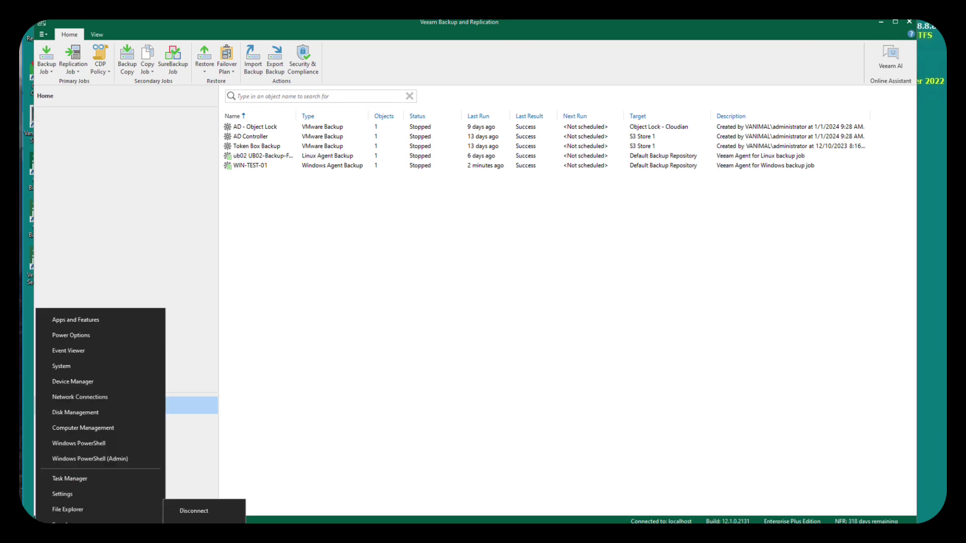
{"action": "left_click", "coordinate": [204, 509]}
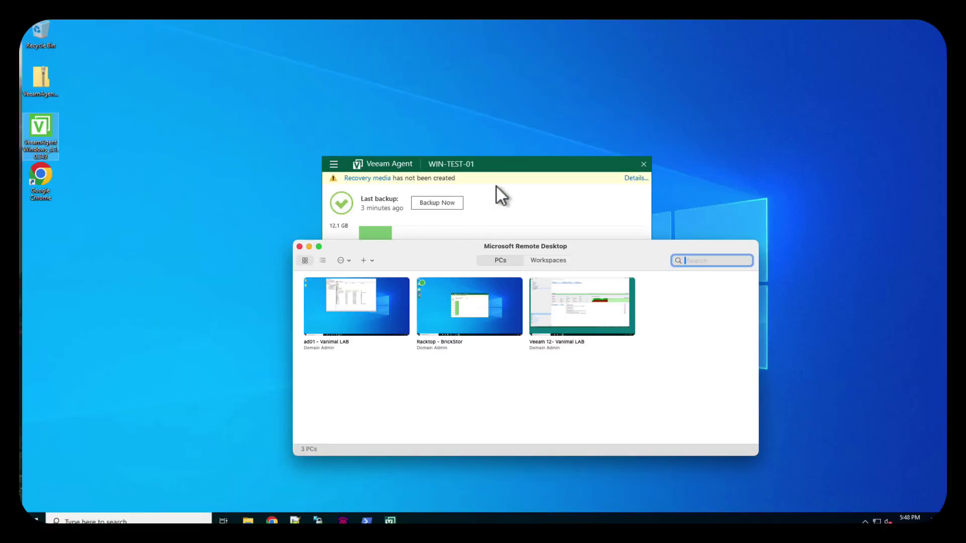
{"action": "left_click", "coordinate": [299, 247]}
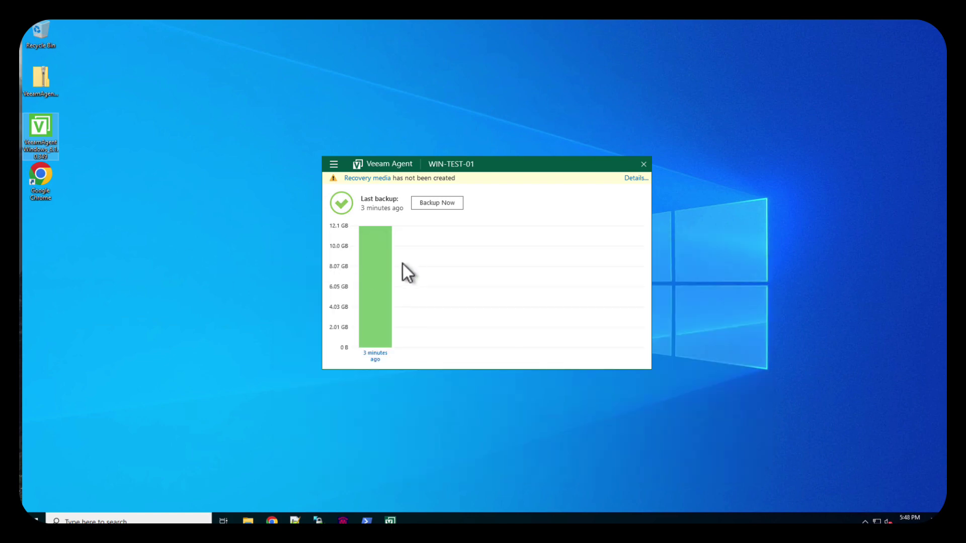